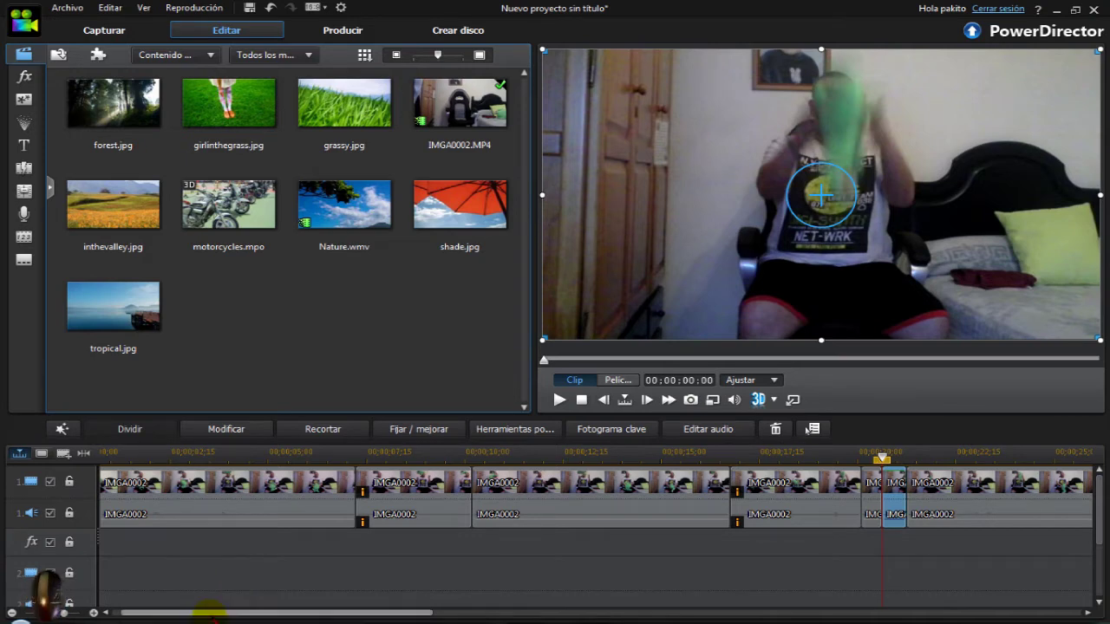
Drag the second IMGA0002 piece earlier on the timeline.
{"action": "left_click_drag", "start_coordinate": [211, 613], "coordinate": [201, 614]}
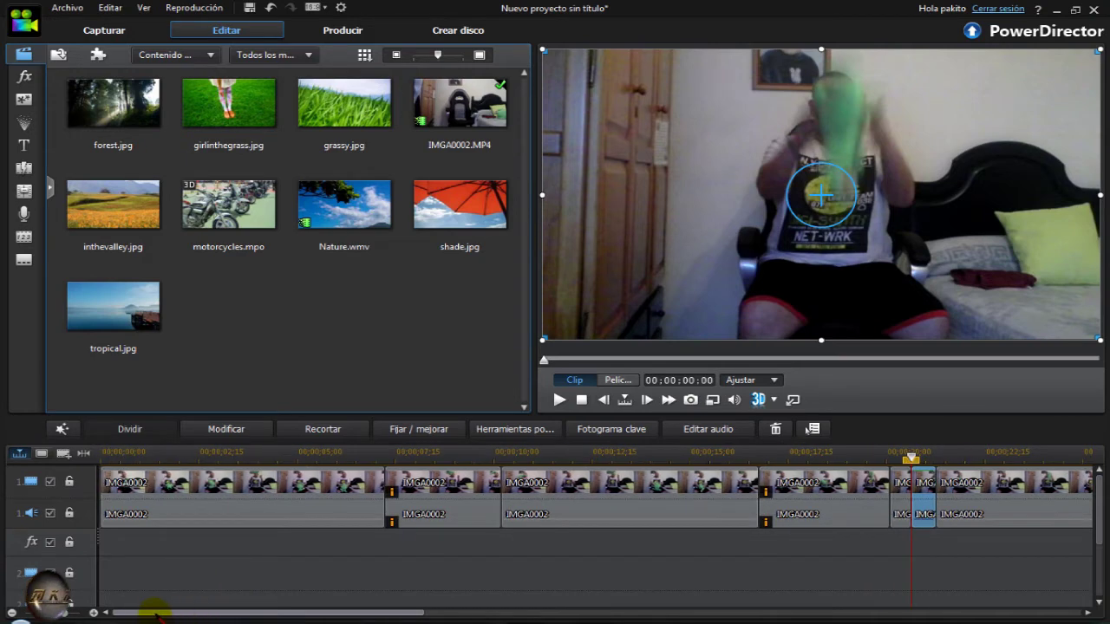
{"action": "left_click", "coordinate": [427, 507]}
{"action": "mouse_move", "coordinate": [425, 512]}
{"action": "left_mouse_down"}
{"action": "mouse_move", "coordinate": [340, 486]}
{"action": "mouse_move", "coordinate": [337, 471]}
{"action": "mouse_move", "coordinate": [349, 471]}
{"action": "left_mouse_up"}
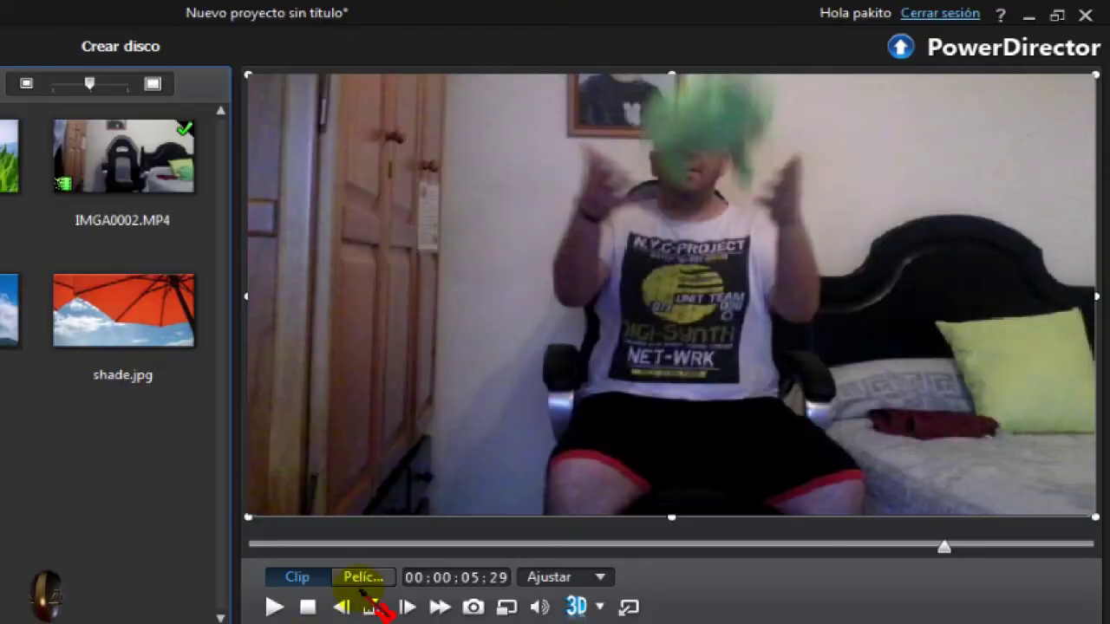
Preview the whole movie (Película) and pause it at 00:00:23:23.
{"action": "left_click", "coordinate": [364, 581]}
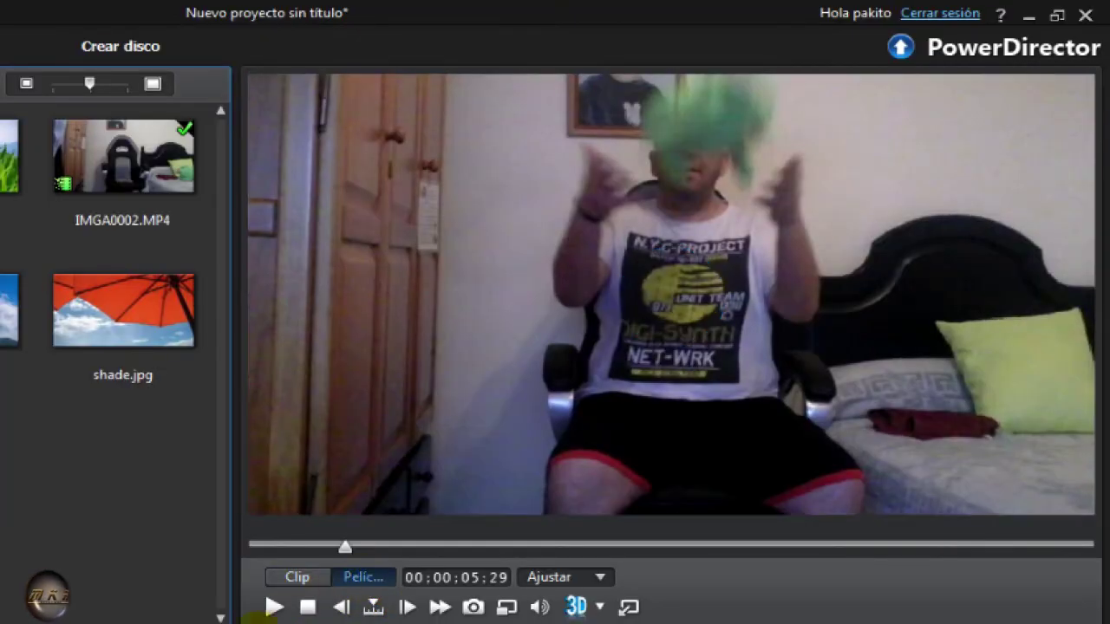
{"action": "left_click", "coordinate": [274, 607]}
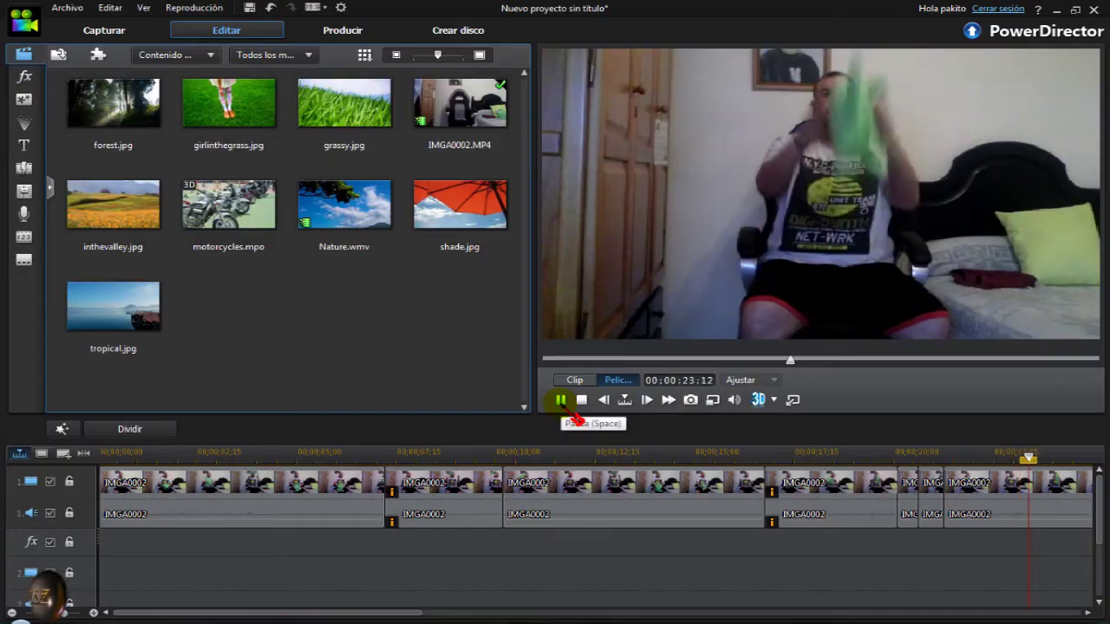
{"action": "left_click", "coordinate": [276, 607]}
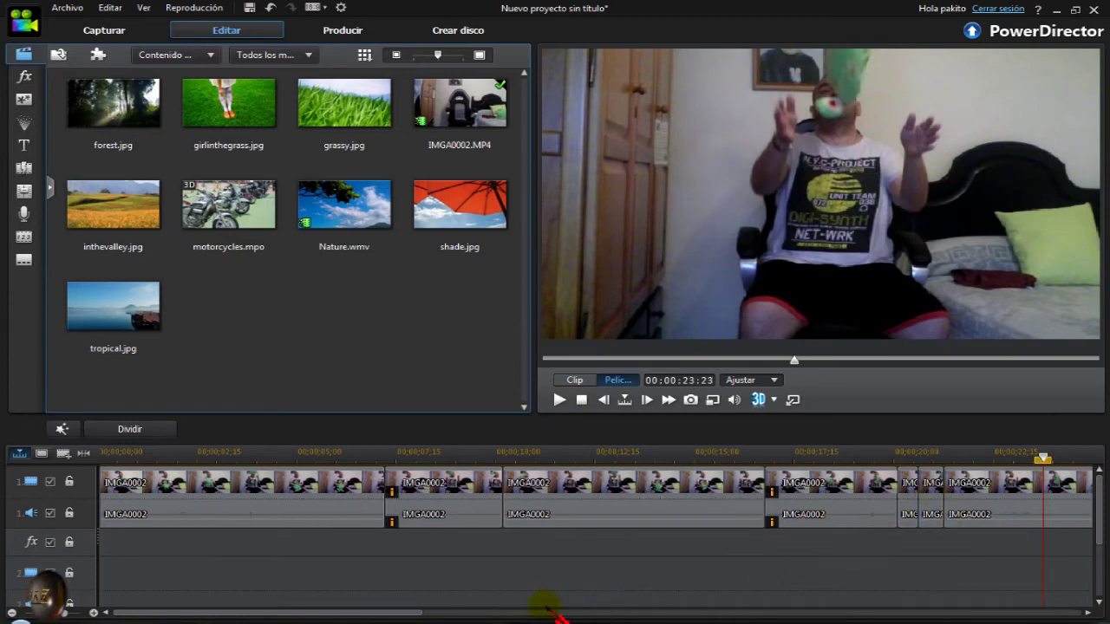
Preview the 16-frame IMGA0002 piece from 00;00;20;03 and select it for editing.
{"action": "left_click_drag", "start_coordinate": [411, 613], "coordinate": [534, 613]}
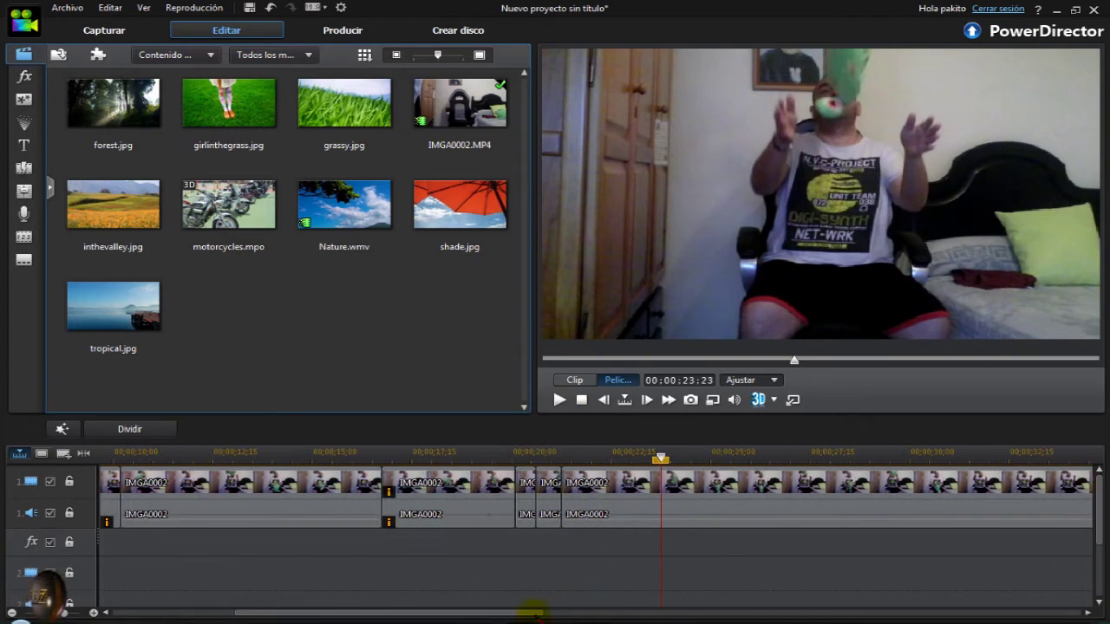
{"action": "left_click", "coordinate": [560, 501]}
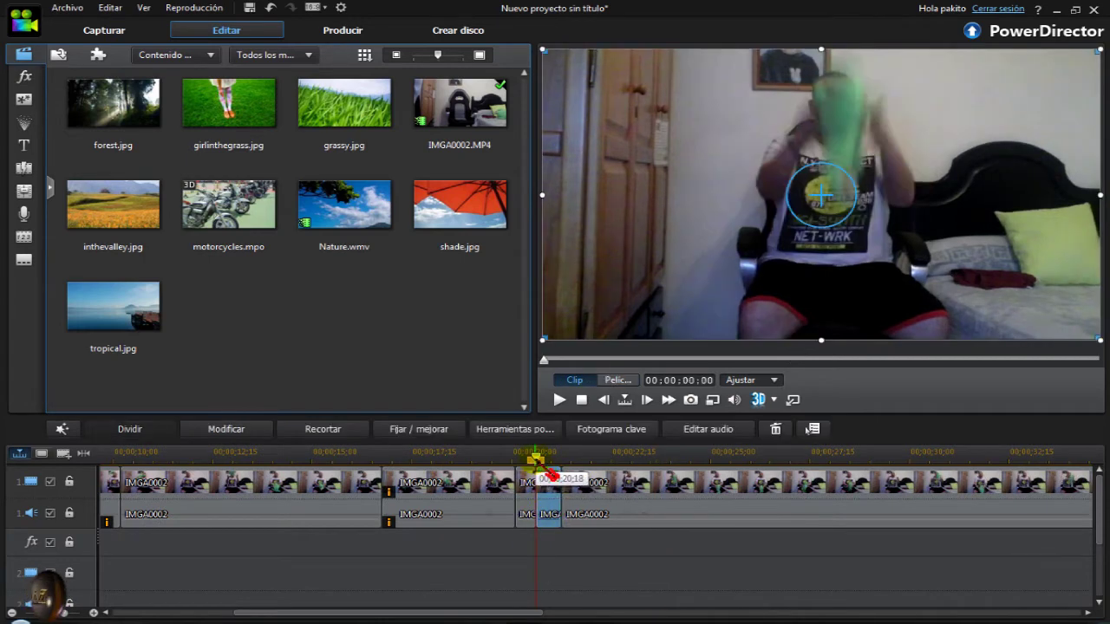
{"action": "left_click_drag", "start_coordinate": [539, 460], "coordinate": [520, 472]}
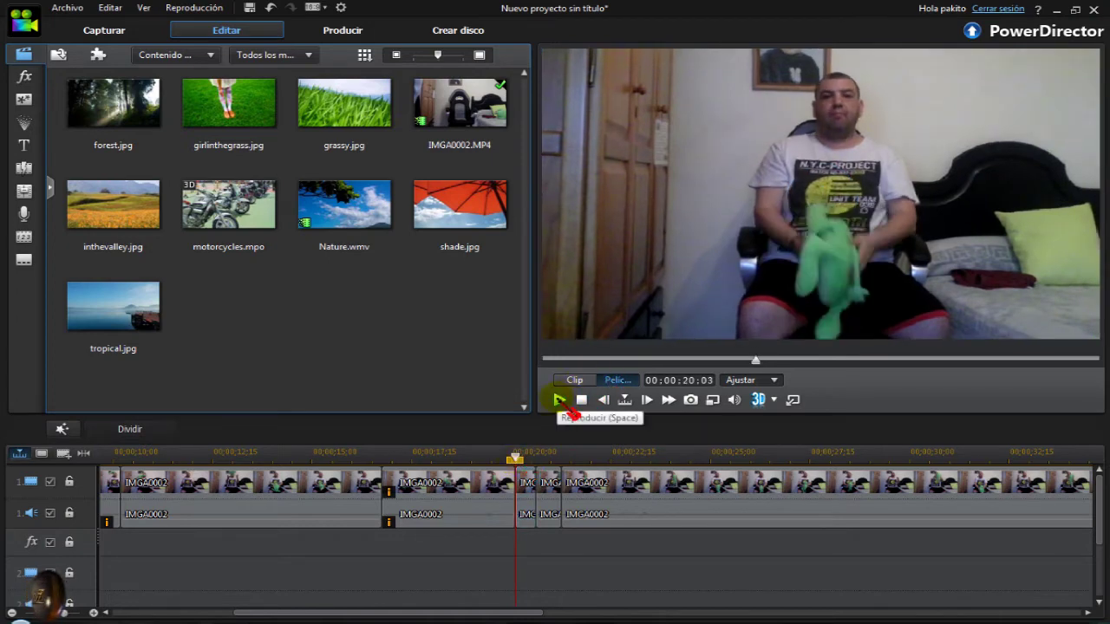
{"action": "left_click", "coordinate": [561, 403]}
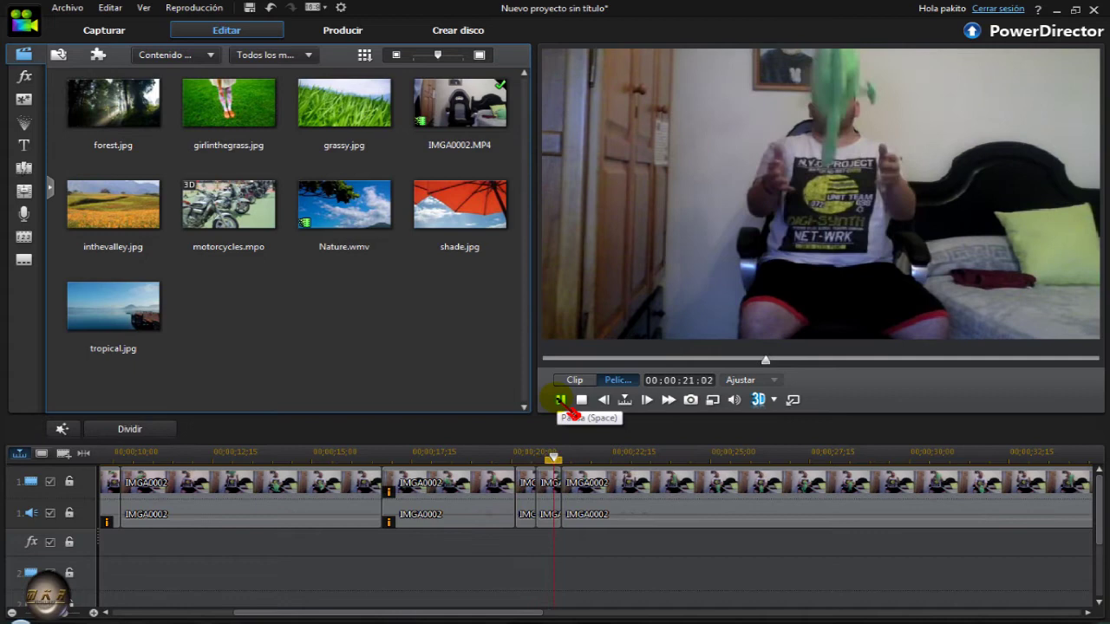
{"action": "left_click", "coordinate": [562, 402]}
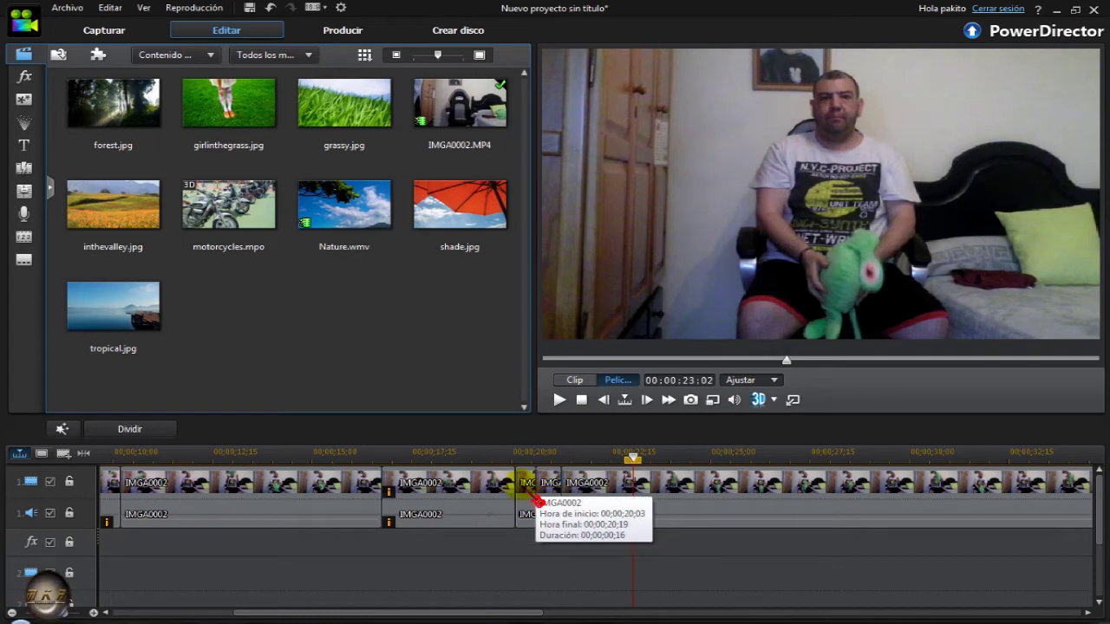
{"action": "left_click", "coordinate": [535, 498]}
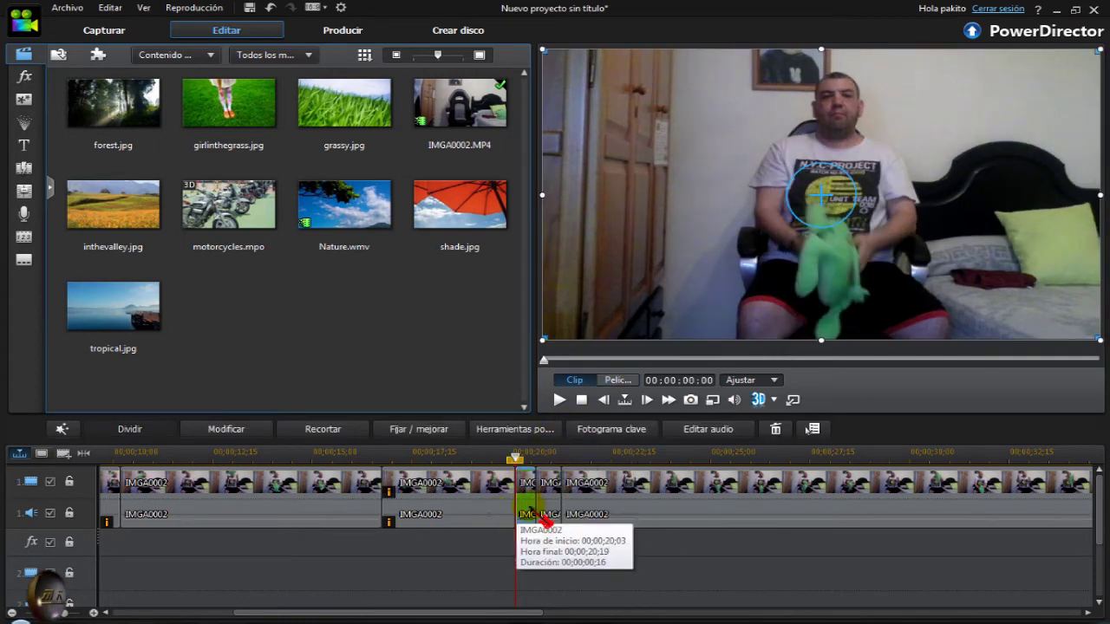
{"action": "left_click", "coordinate": [561, 503]}
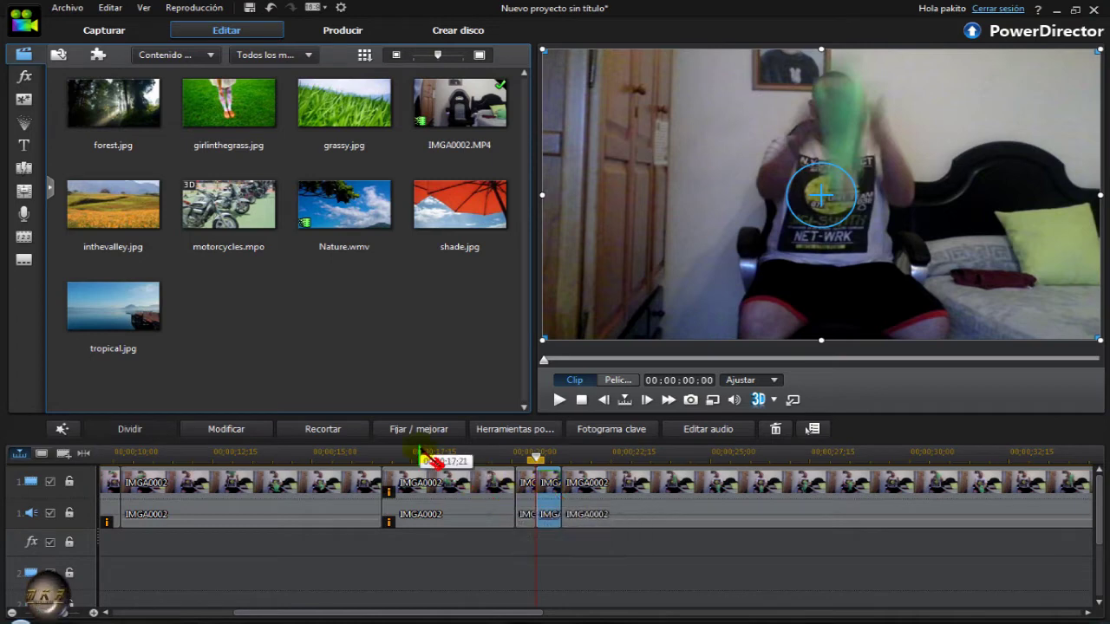
Apply 0.20 X interpolated slow motion to the IMGA0002 piece in Velocidad del video.
{"action": "left_click", "coordinate": [538, 435]}
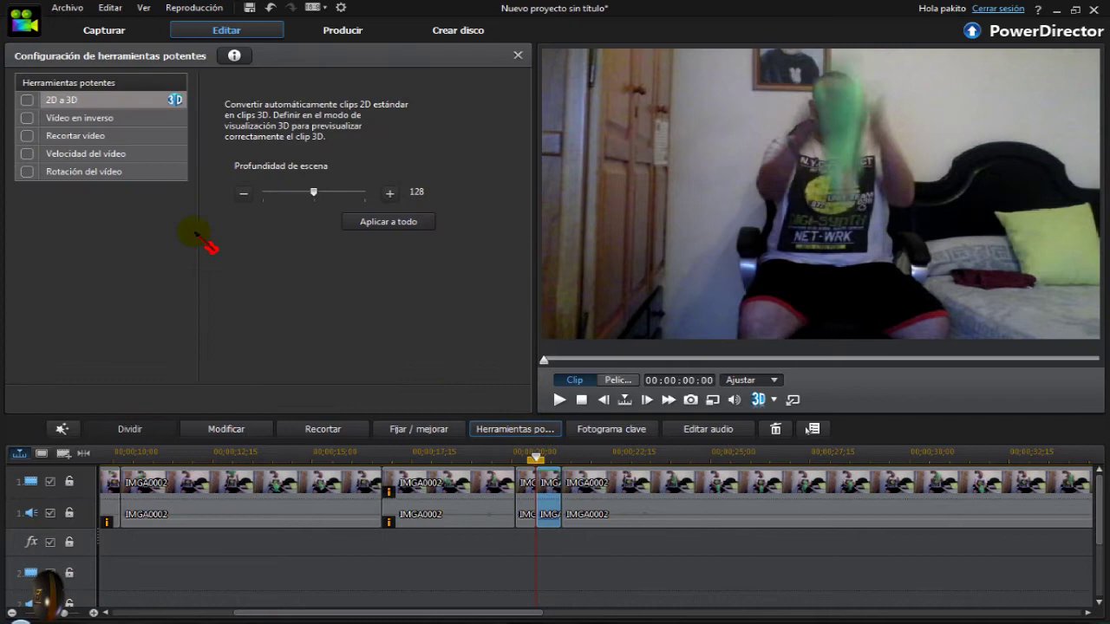
{"action": "left_click", "coordinate": [108, 154]}
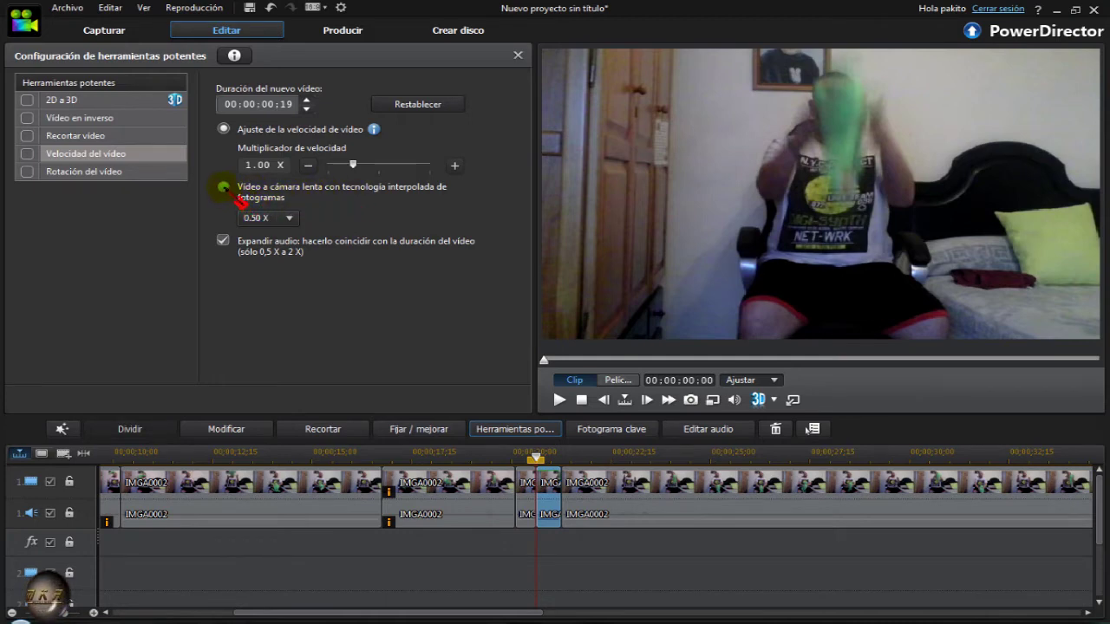
{"action": "left_click", "coordinate": [224, 188]}
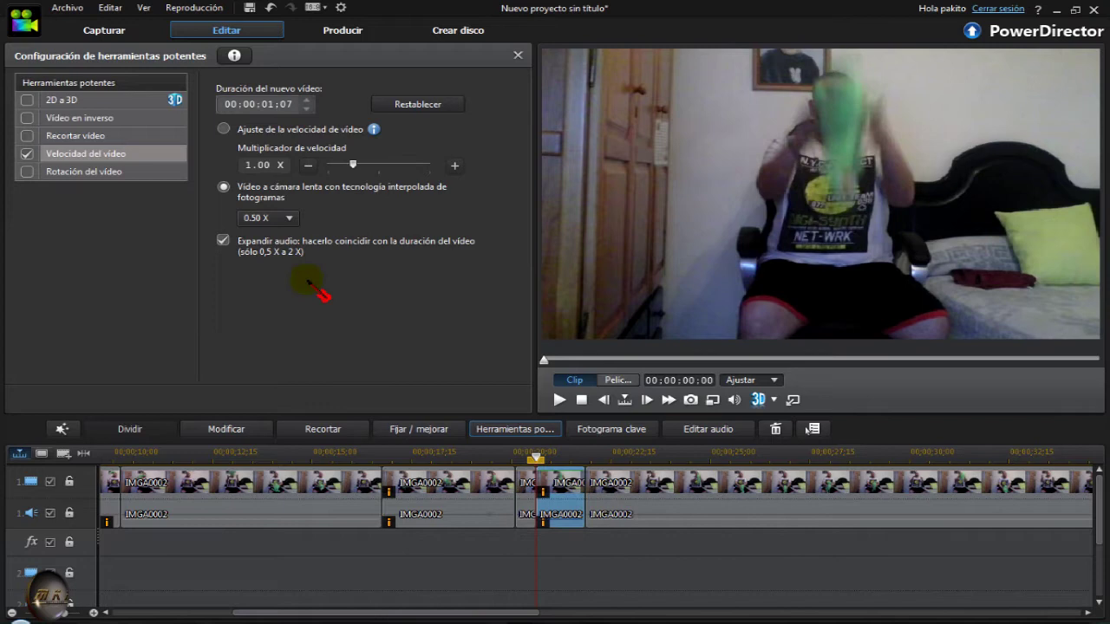
{"action": "left_click", "coordinate": [293, 219]}
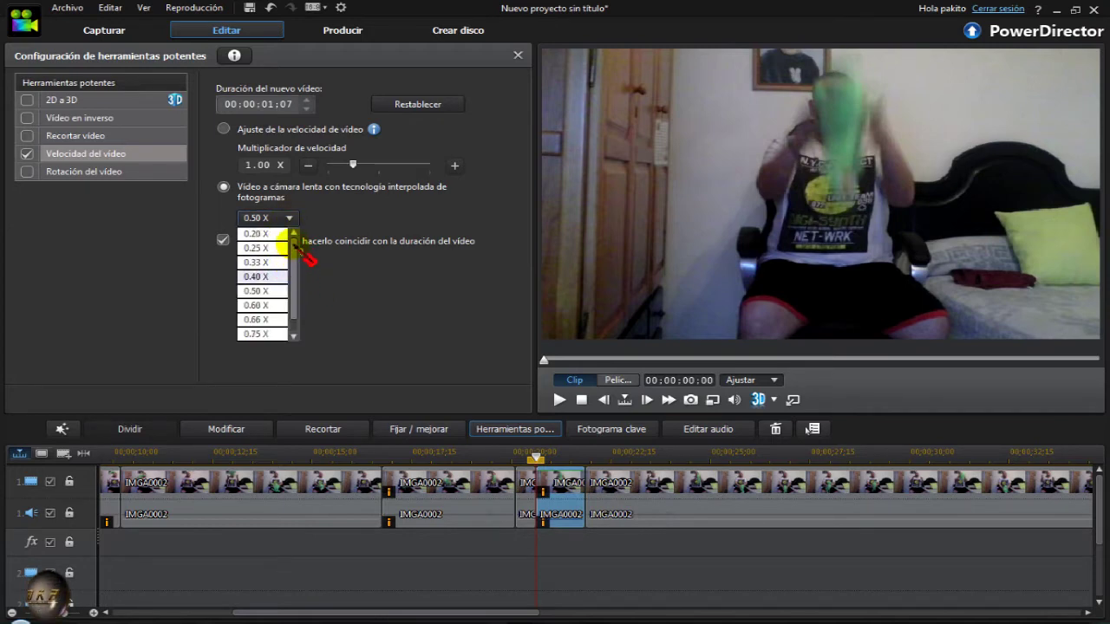
{"action": "left_click", "coordinate": [293, 234]}
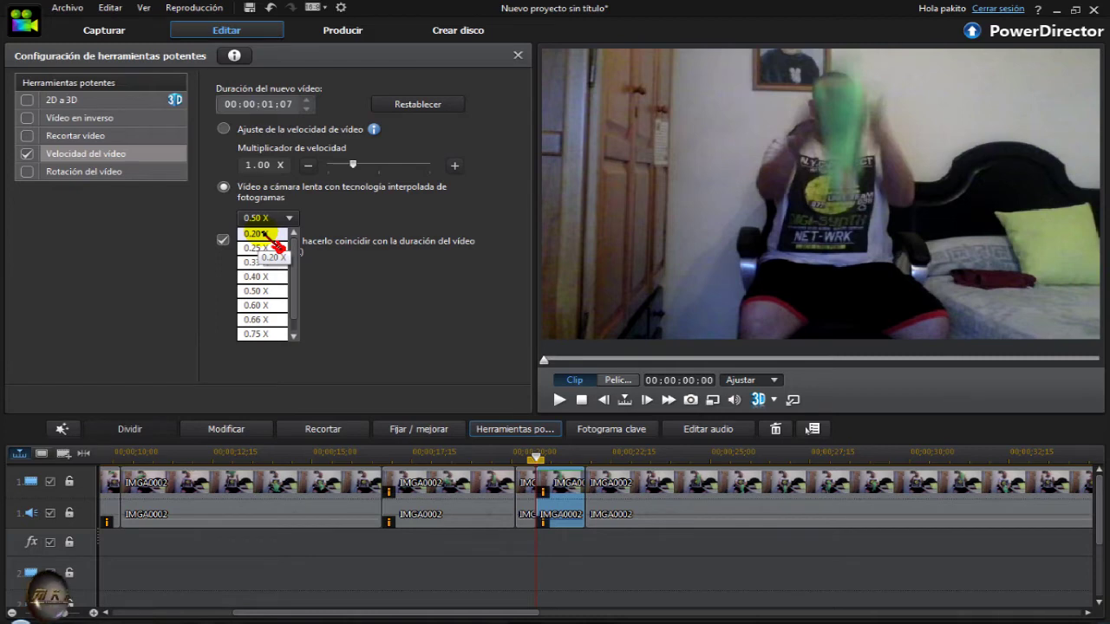
{"action": "left_click", "coordinate": [263, 234]}
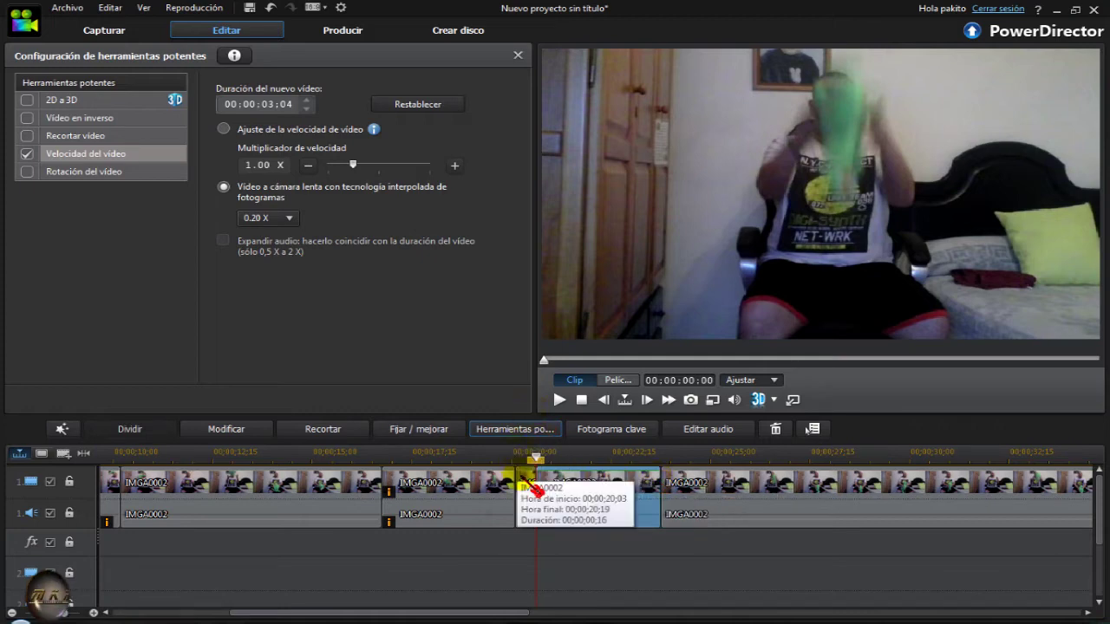
{"action": "left_click", "coordinate": [526, 486]}
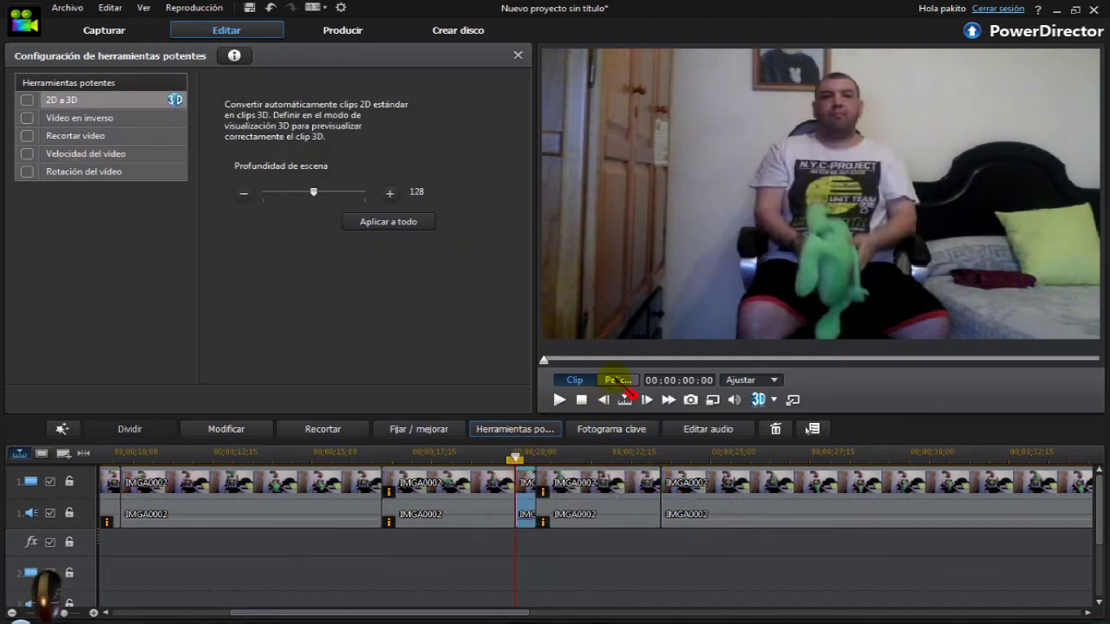
Play the whole movie past the slowed piece and move the playhead into the last clip.
{"action": "left_click", "coordinate": [618, 381]}
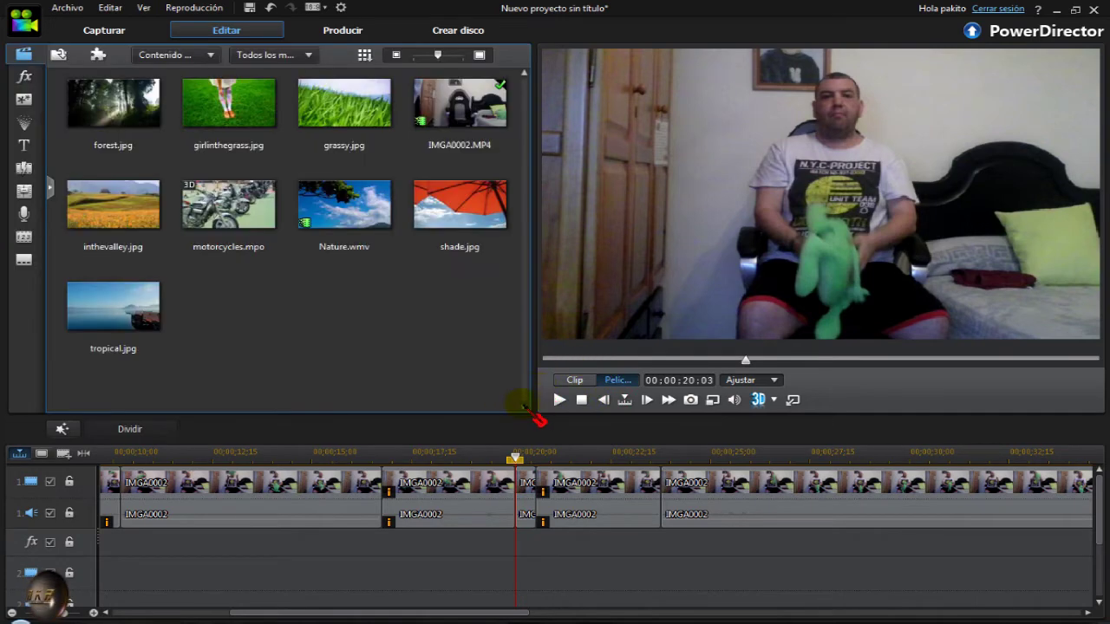
{"action": "left_click", "coordinate": [560, 400]}
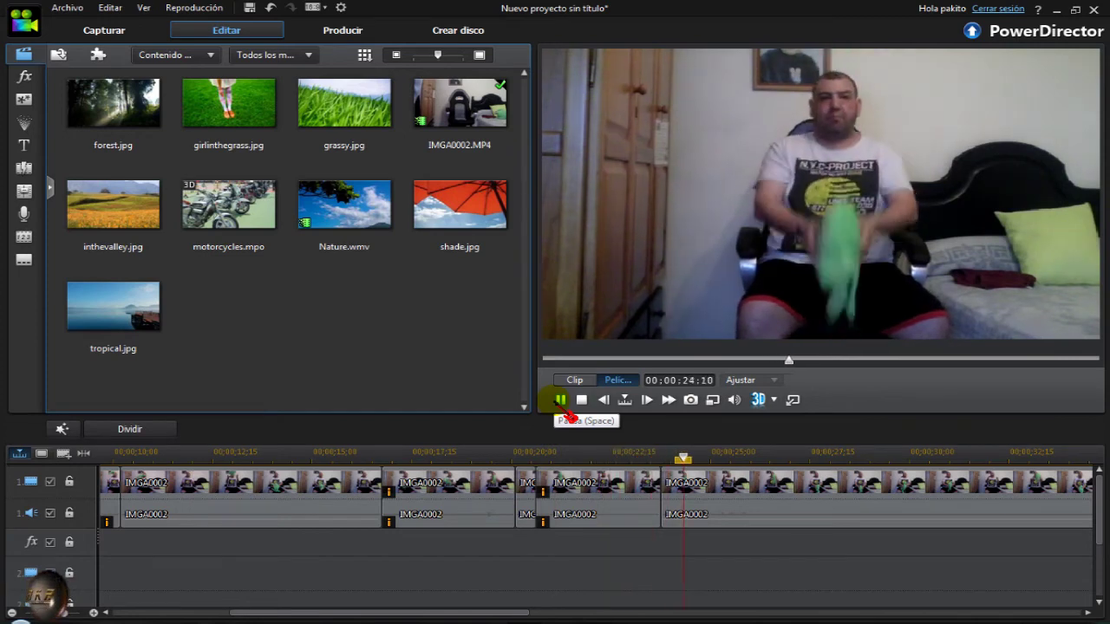
{"action": "left_click", "coordinate": [563, 411]}
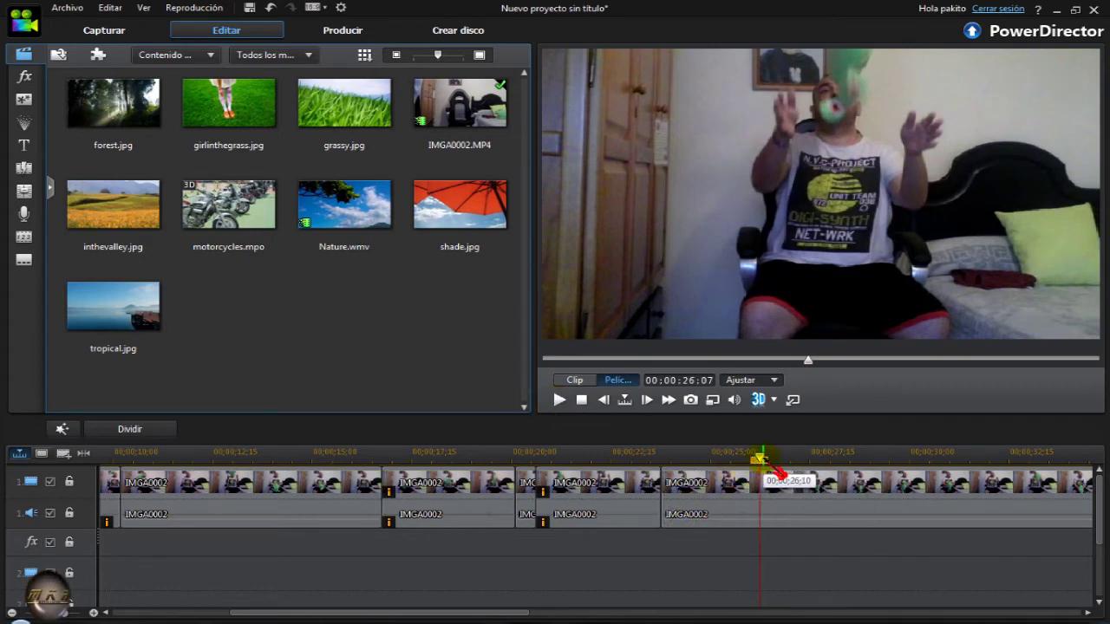
{"action": "left_click_drag", "start_coordinate": [776, 471], "coordinate": [847, 466]}
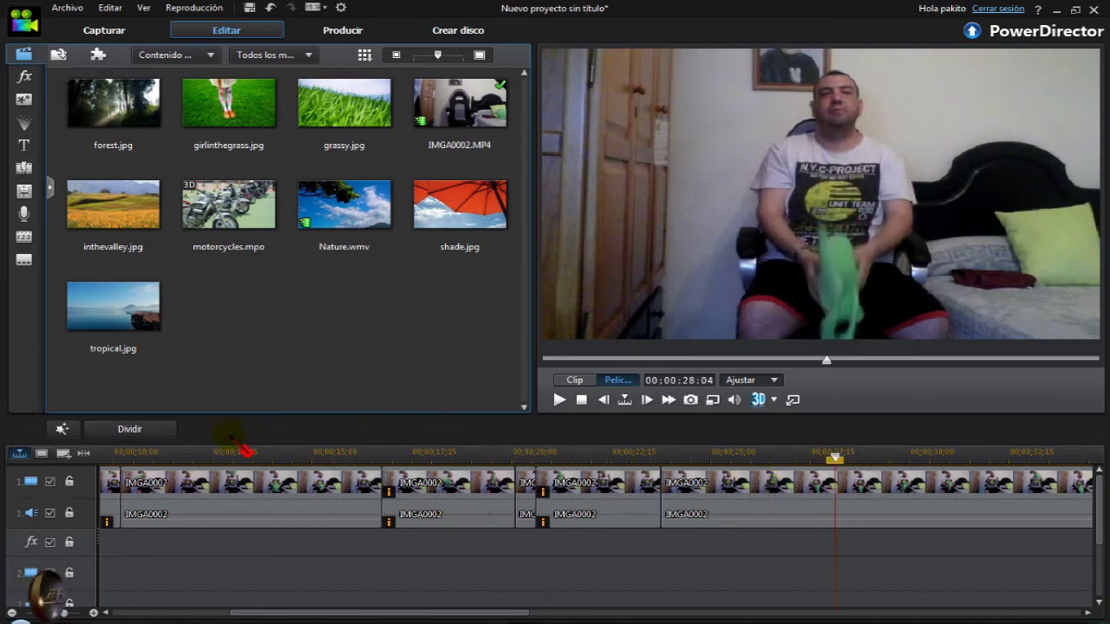
Split the last IMGA0002 clip at the playhead and open Velocidad del video for the split-off piece.
{"action": "left_click", "coordinate": [165, 428]}
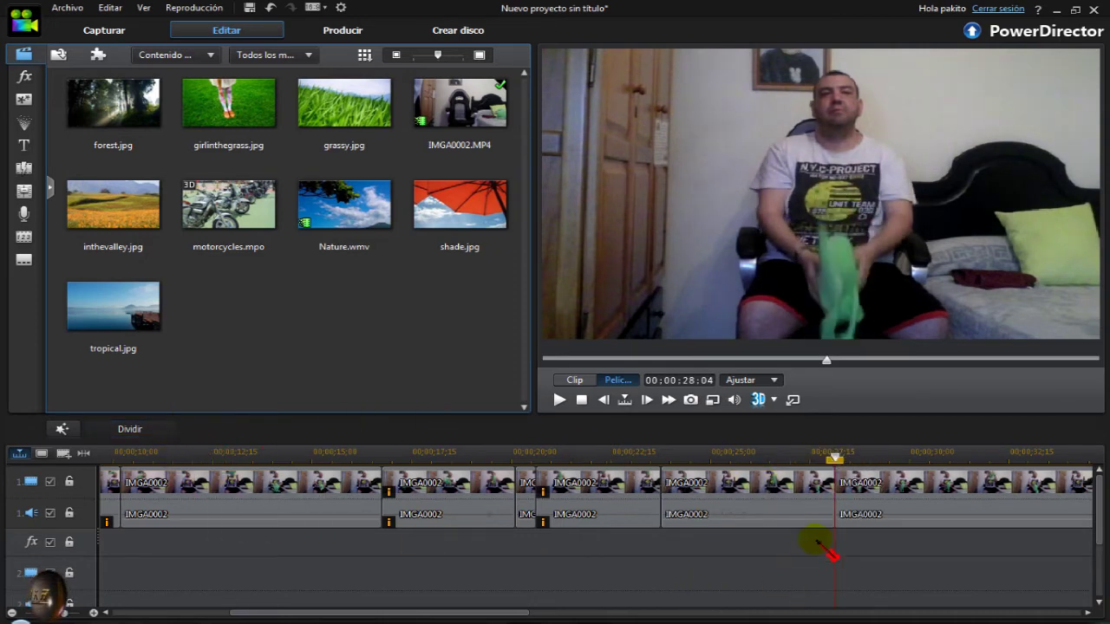
{"action": "left_click", "coordinate": [796, 487]}
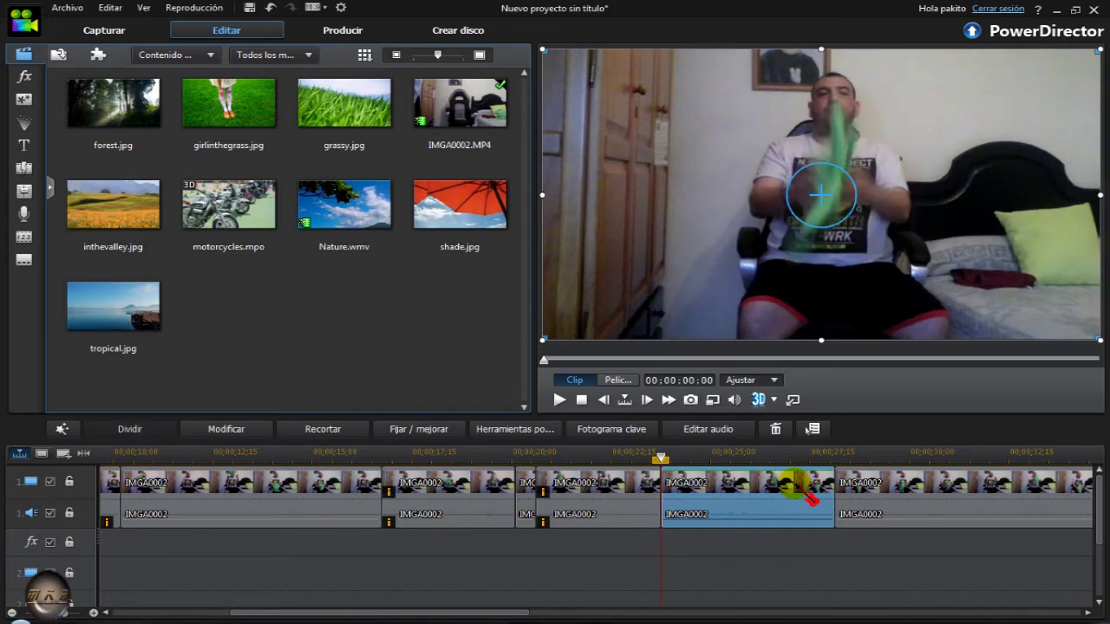
{"action": "left_click", "coordinate": [552, 433]}
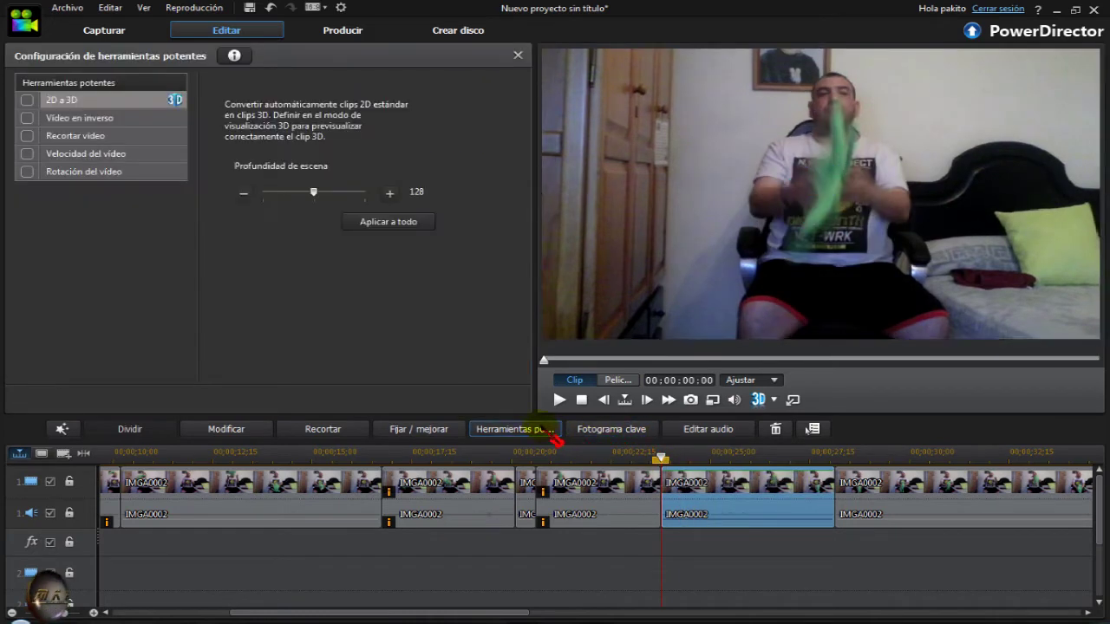
{"action": "left_click", "coordinate": [73, 155]}
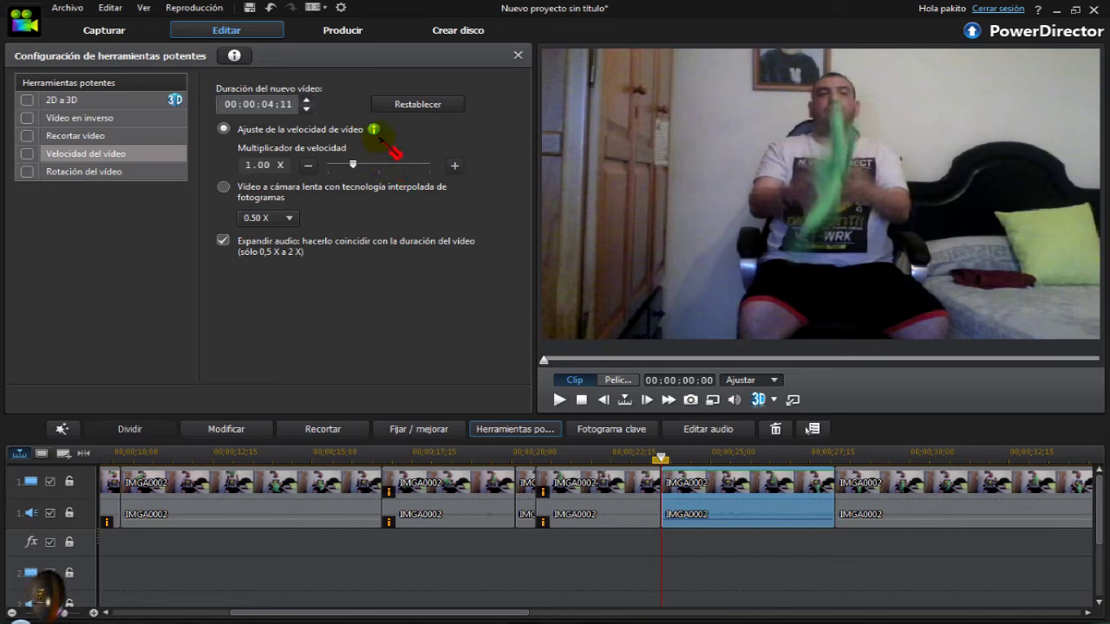
{"action": "mouse_move", "coordinate": [378, 137]}
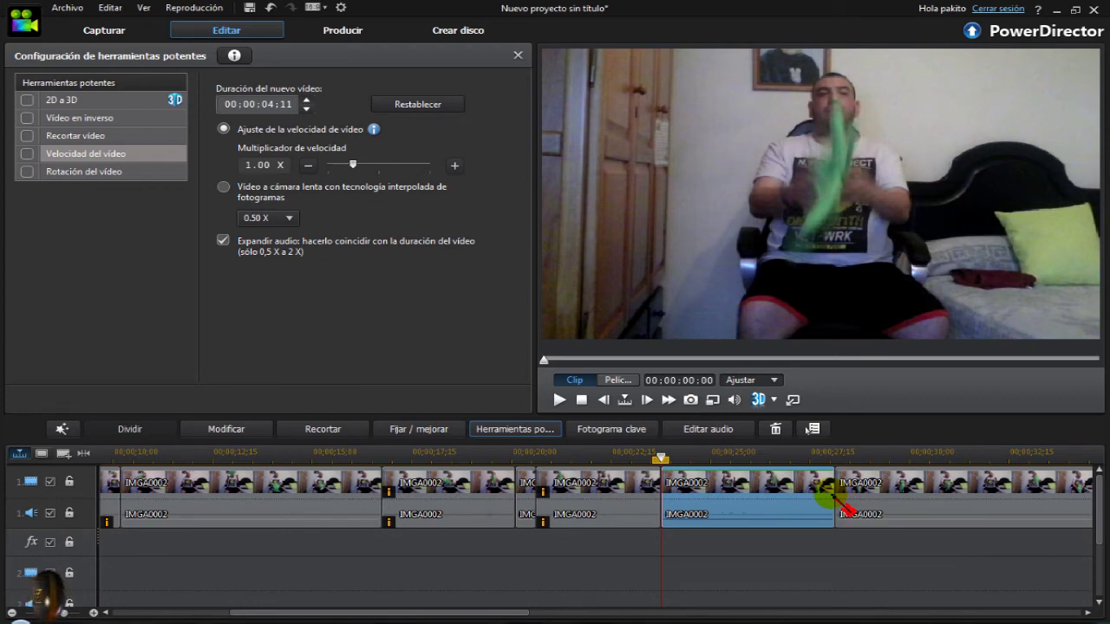
Set the split-off piece's speed multiplier to 2.00 X, shortening it to 00:00:02:05.
{"action": "left_click_drag", "start_coordinate": [824, 495], "coordinate": [834, 460]}
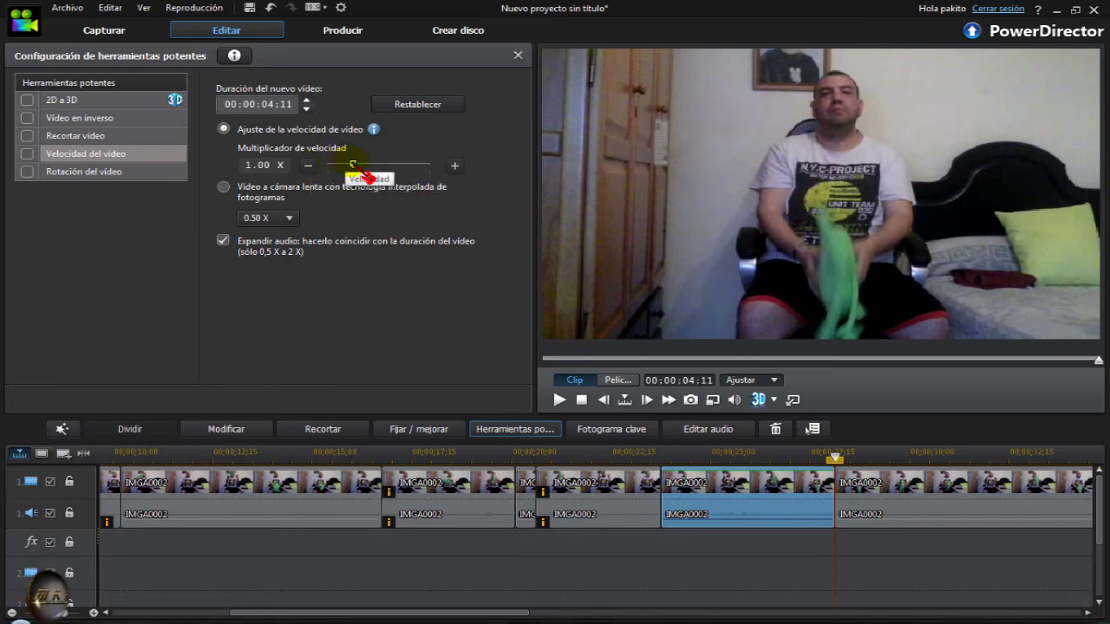
{"action": "left_click_drag", "start_coordinate": [353, 165], "coordinate": [356, 164]}
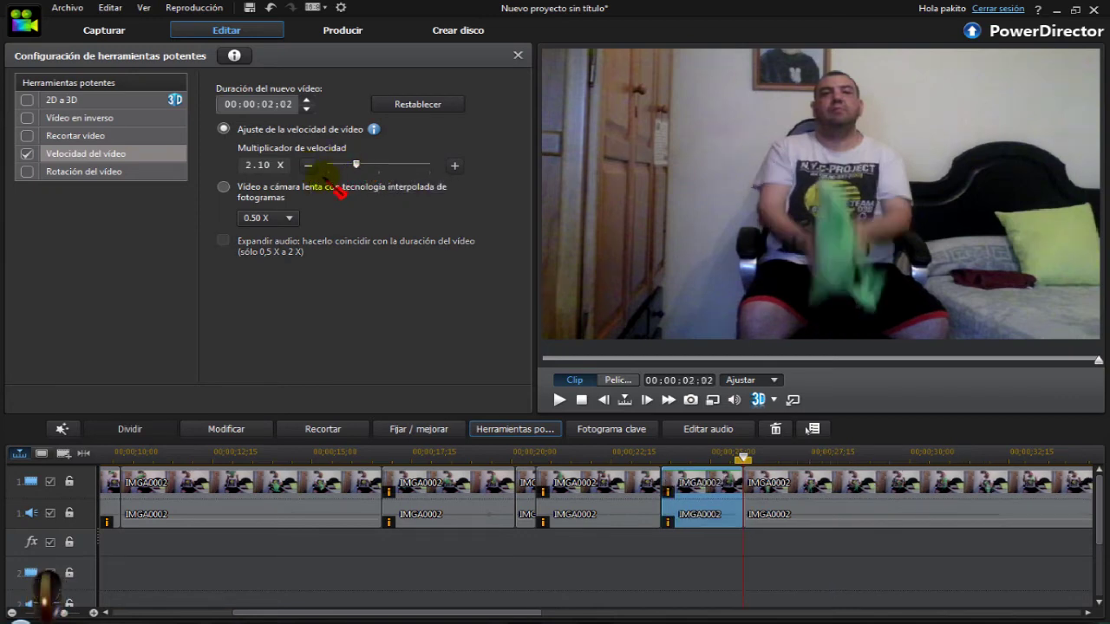
{"action": "left_click", "coordinate": [309, 164]}
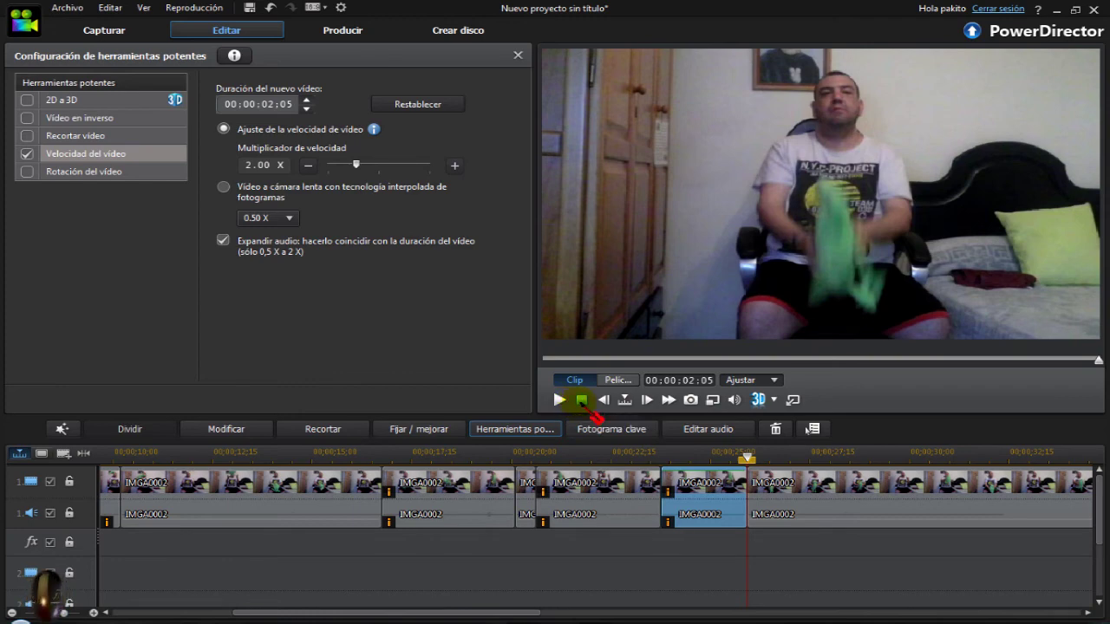
{"action": "left_click", "coordinate": [581, 401]}
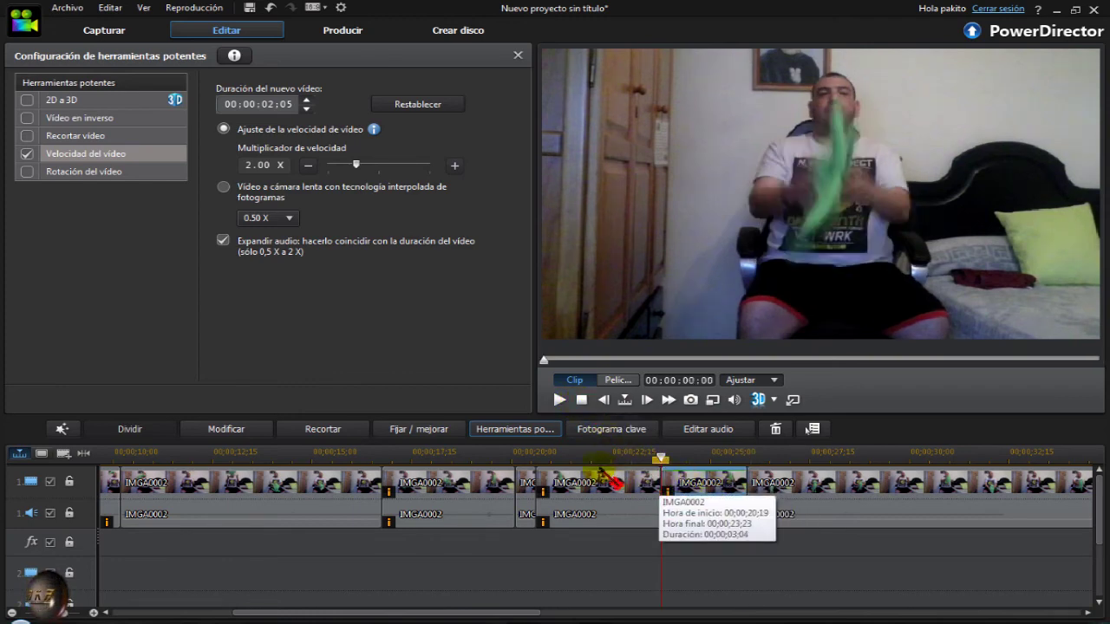
{"action": "left_click", "coordinate": [559, 400]}
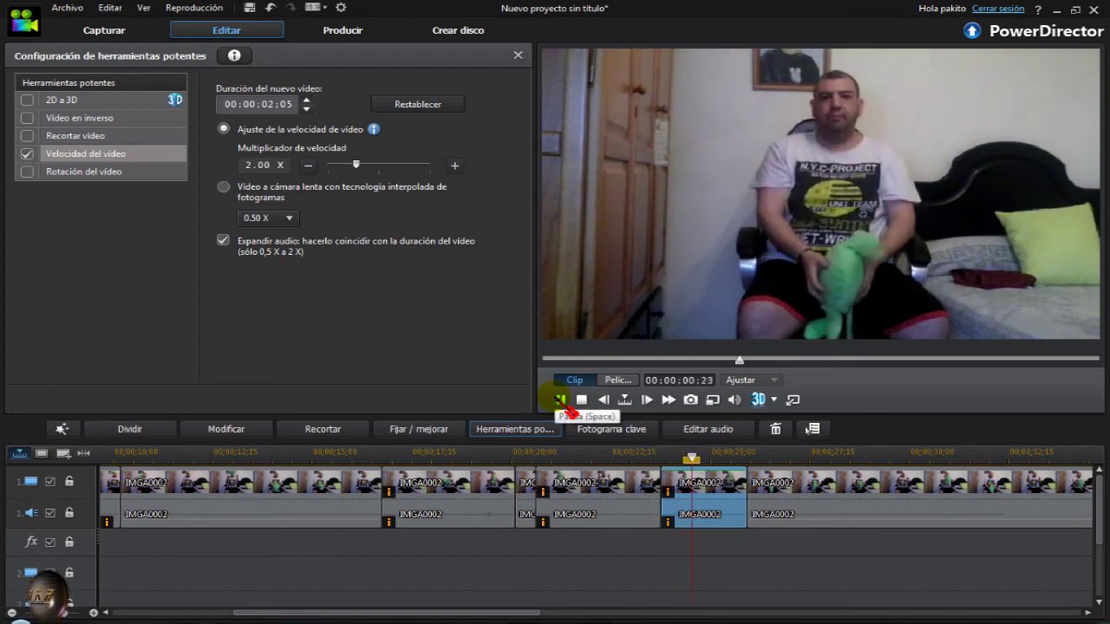